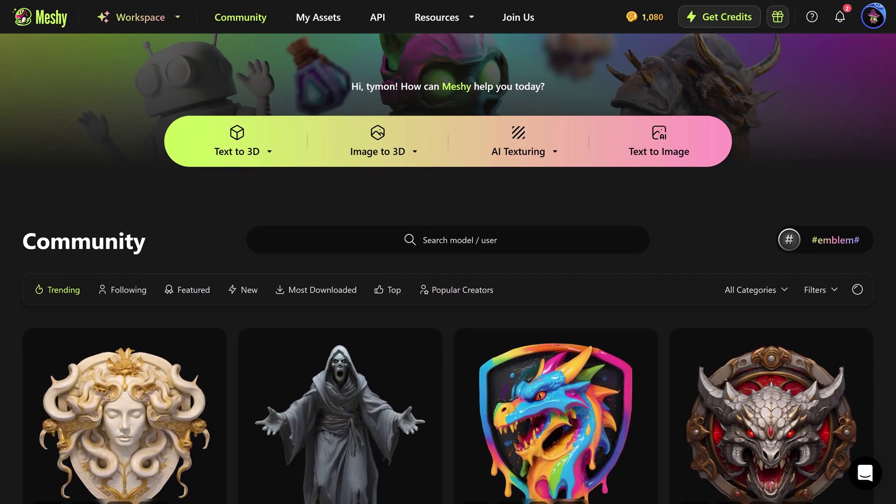
scroll(448, 280, "down", 2)
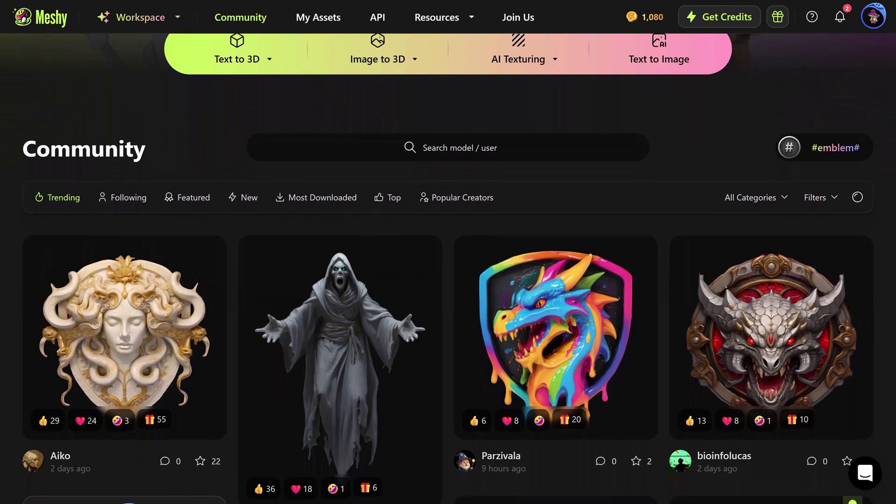
scroll(448, 280, "down", 4)
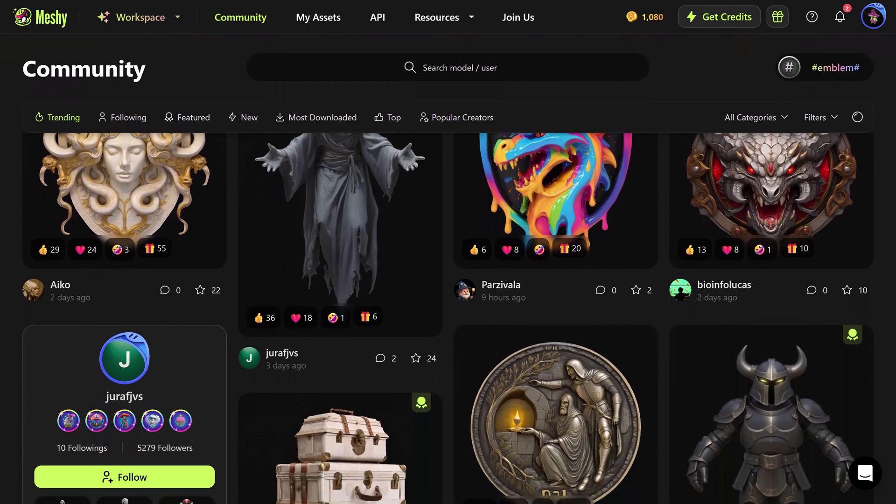
scroll(448, 280, "down", 4)
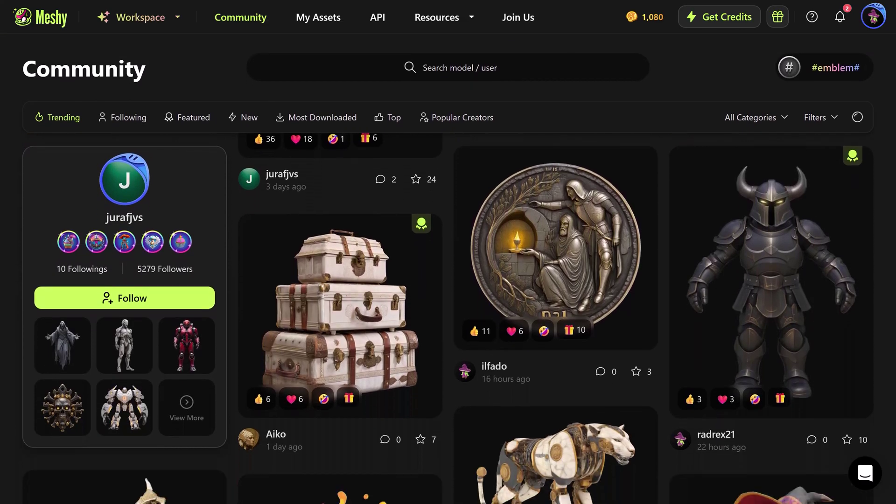
scroll(448, 280, "down", 4)
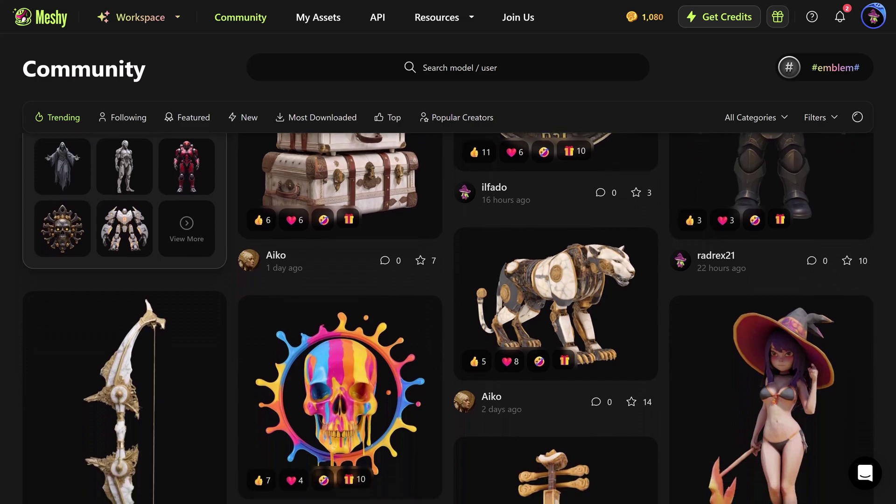
scroll(448, 280, "down", 4)
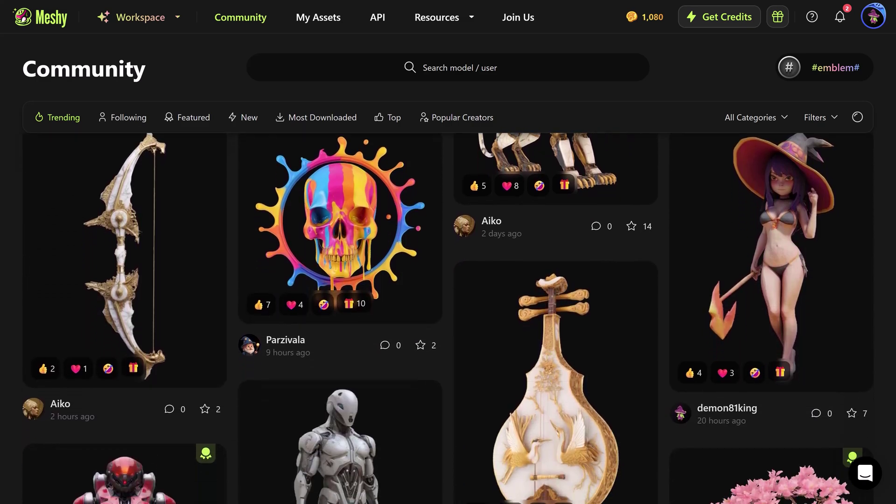
scroll(449, 280, "down", 3)
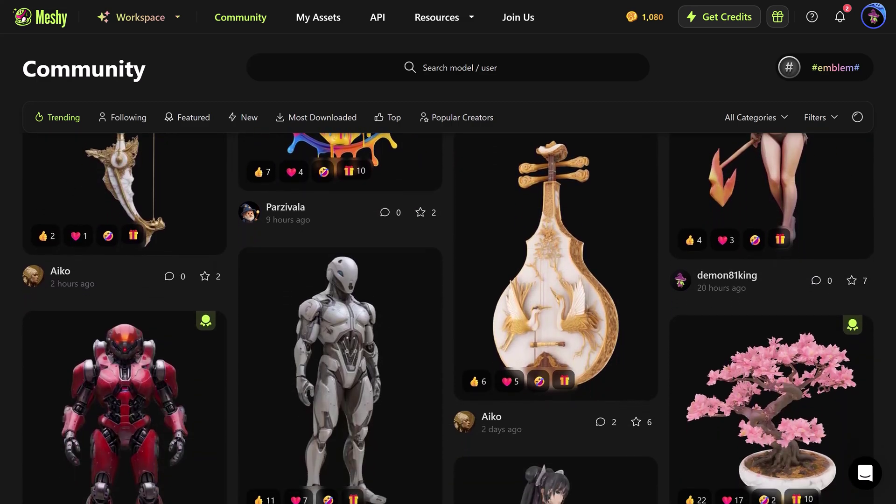
scroll(448, 280, "down", 1)
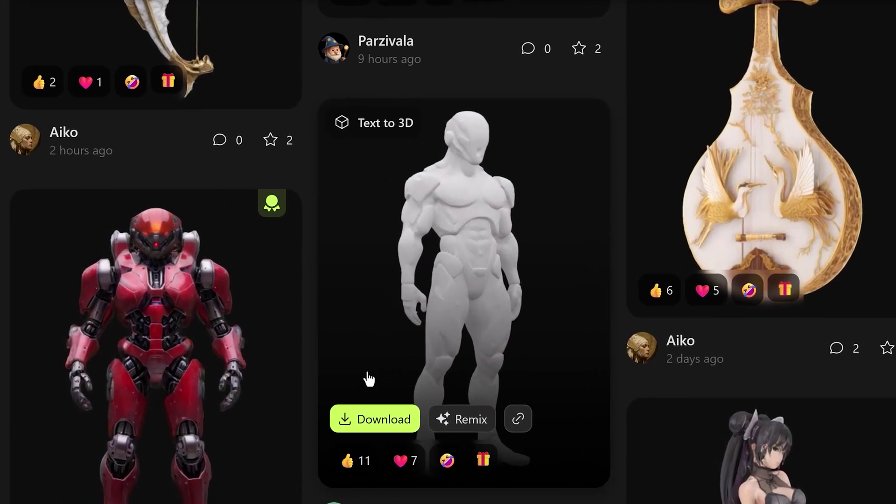
Open the grey humanoid robot's download settings and choose obj as the format.
left_click(372, 420)
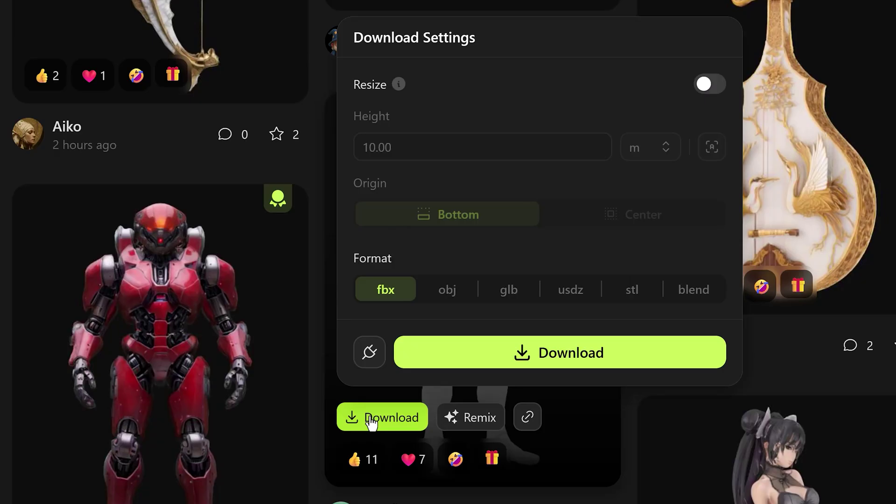
left_click(449, 301)
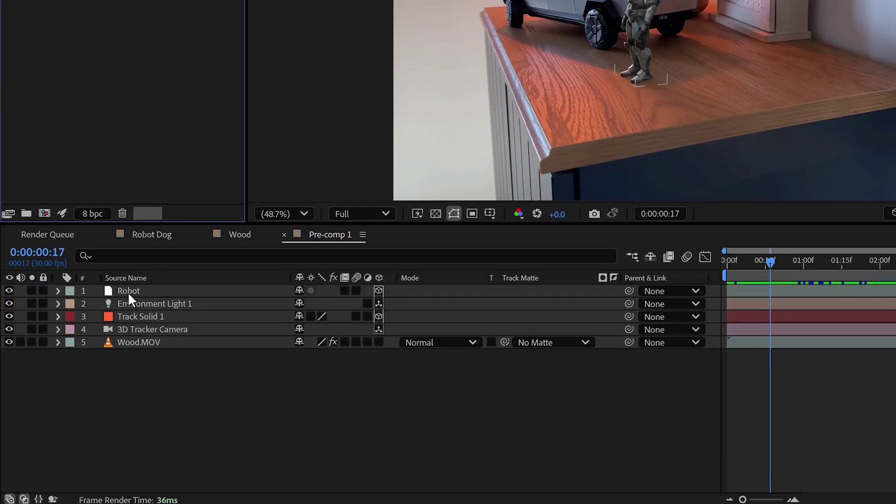
Select the Robot layer in Pre-comp 1 to show its 3D gizmo.
left_click(138, 290)
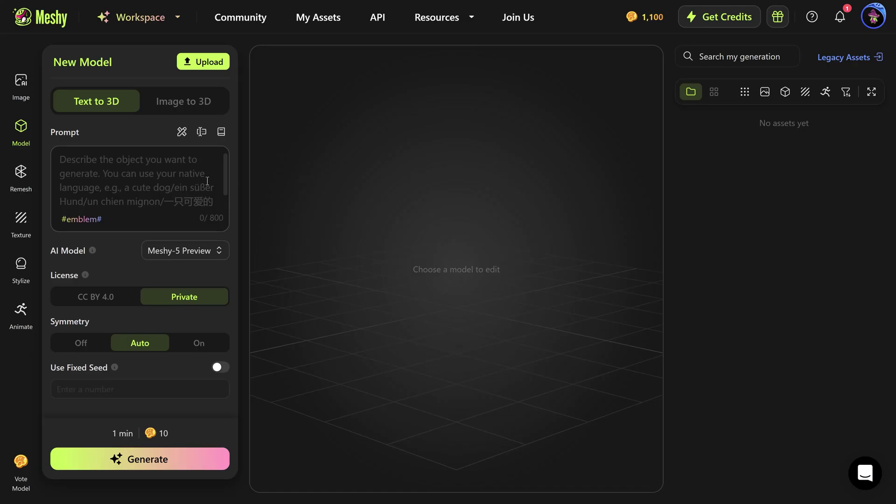
Enter the realistic tactical robot dog prompt and generate it with Meshy-5 Preview.
left_click(122, 196)
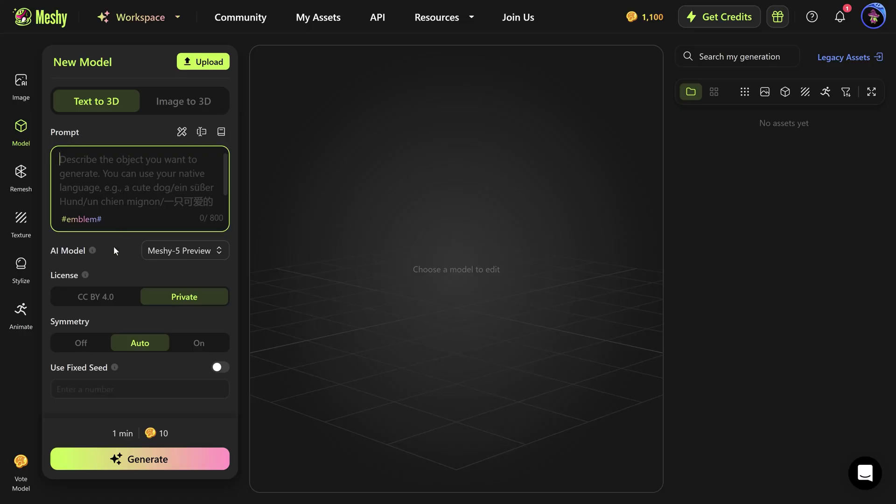
type("A realistic tactical")
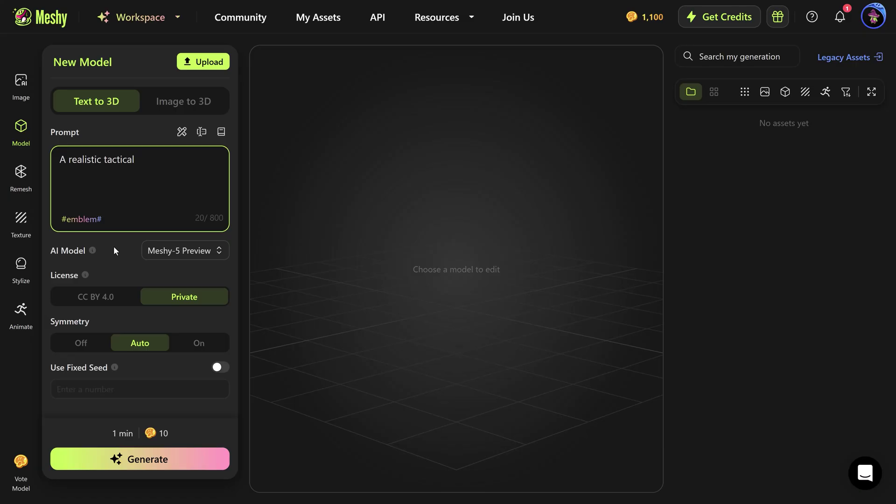
type(" robot dog, matte metal finish, armored plating, vi")
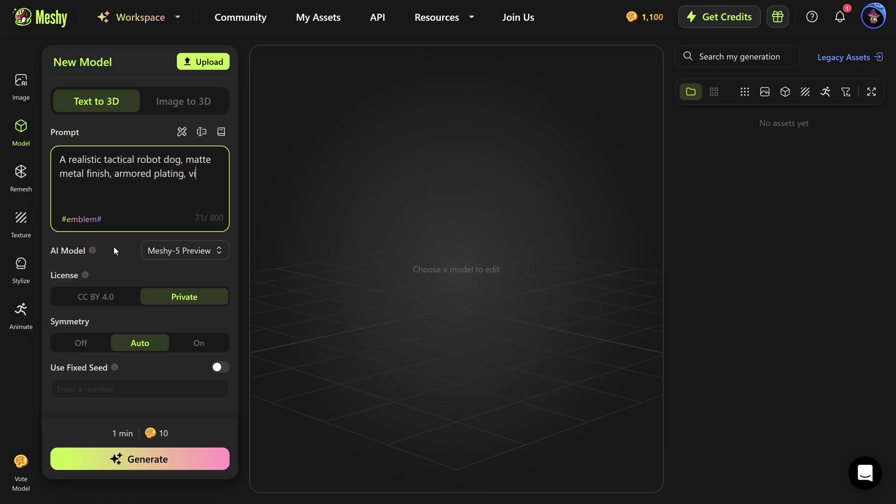
type("sible hydraulics,")
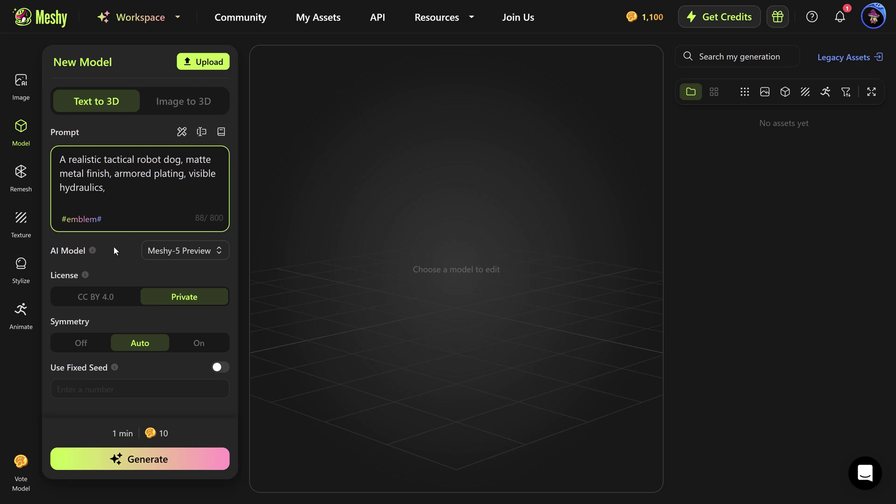
type(" infrared cameras for ey")
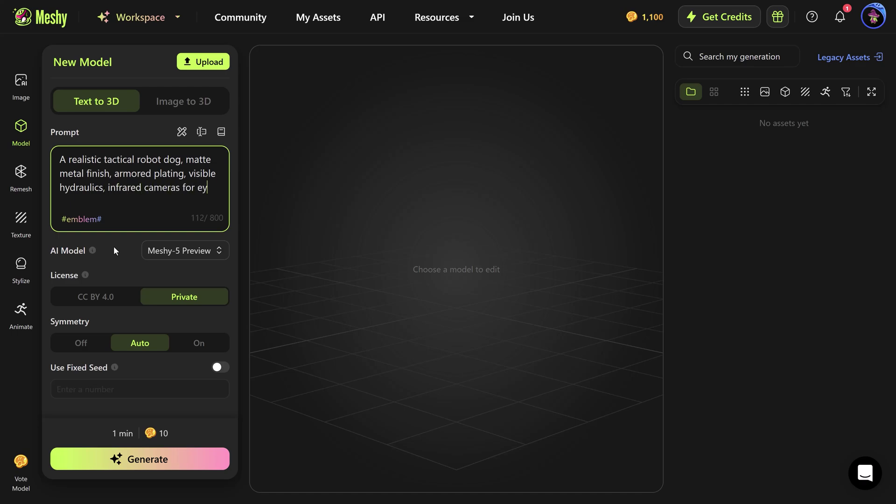
type("es, rugged and utilitarian d")
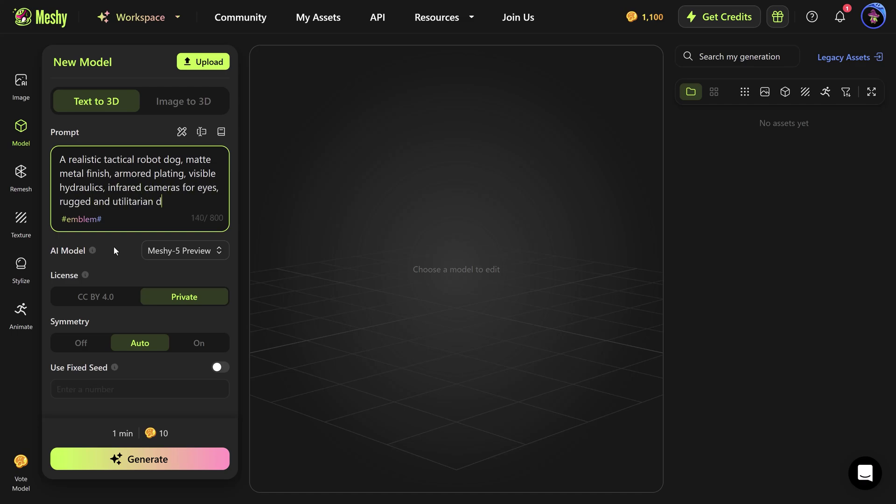
type("esign, used for military or")
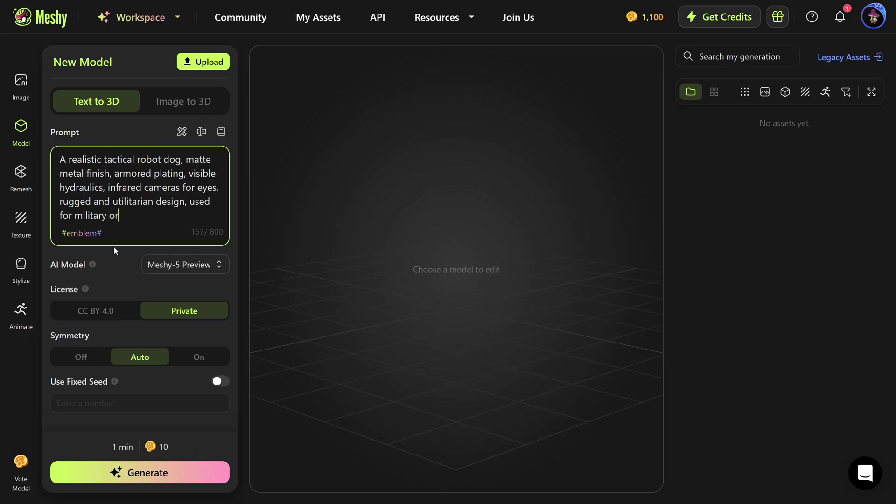
type(" rescue missions.")
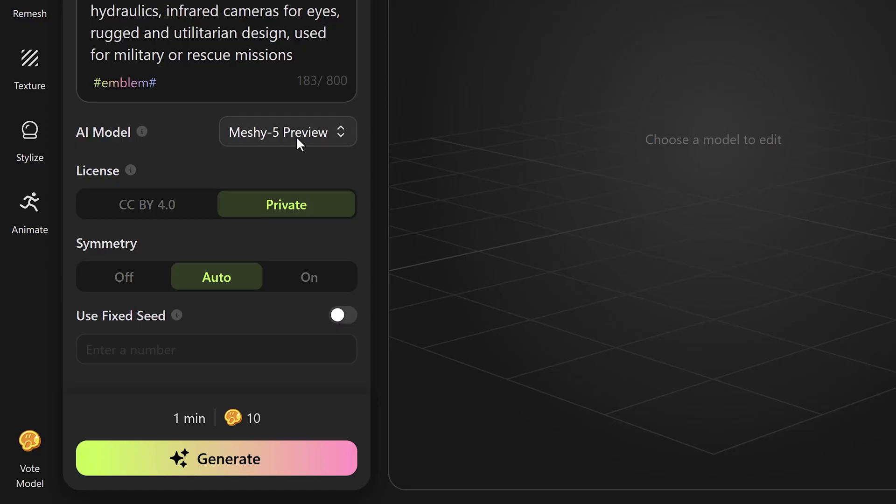
left_click(296, 136)
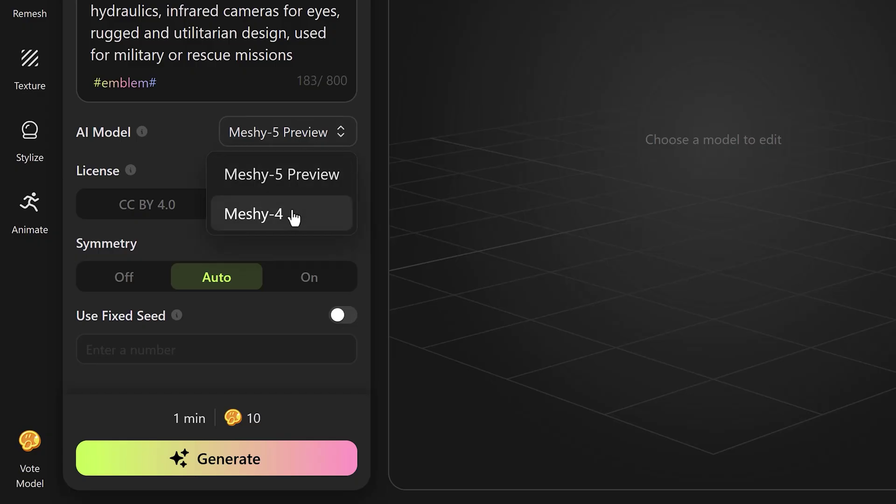
left_click(299, 186)
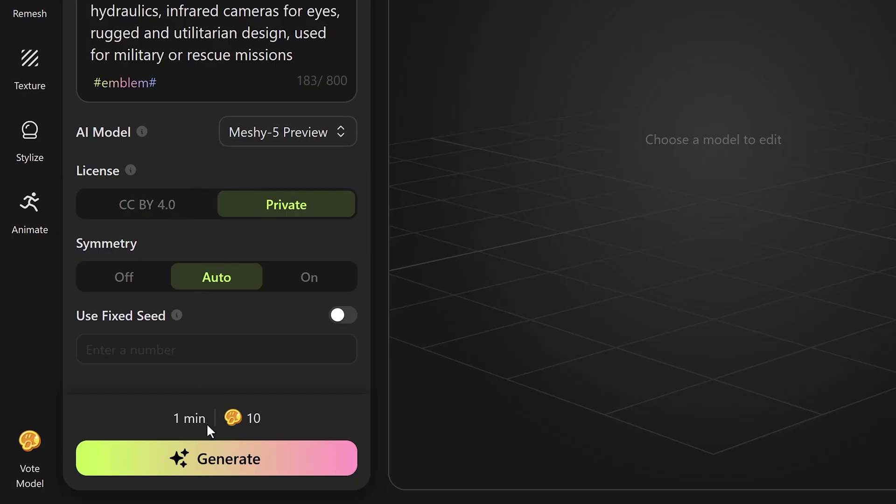
left_click(211, 458)
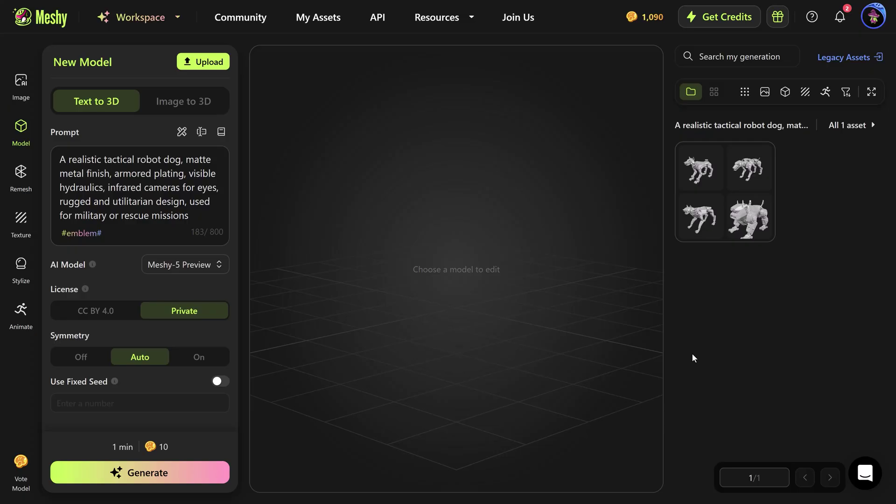
Generate a textured version of the top-left robot-dog draft and open the result.
mouse_move(718, 216)
left_click(722, 198)
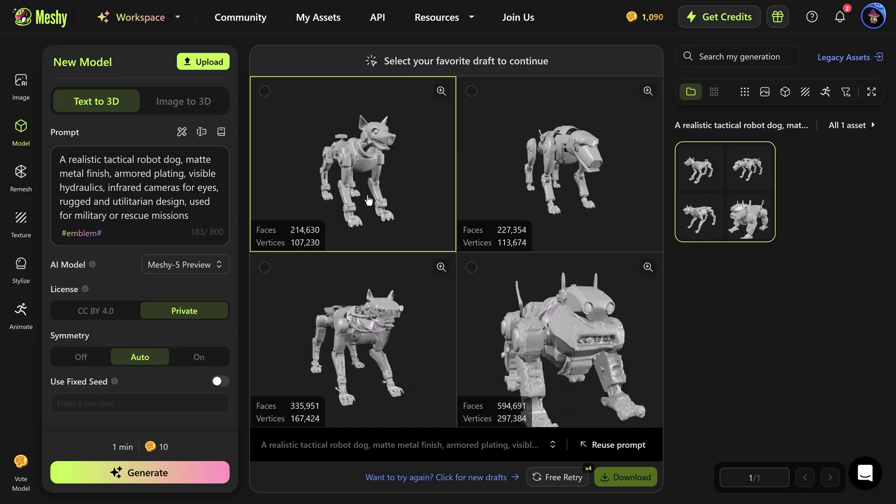
left_click(348, 183)
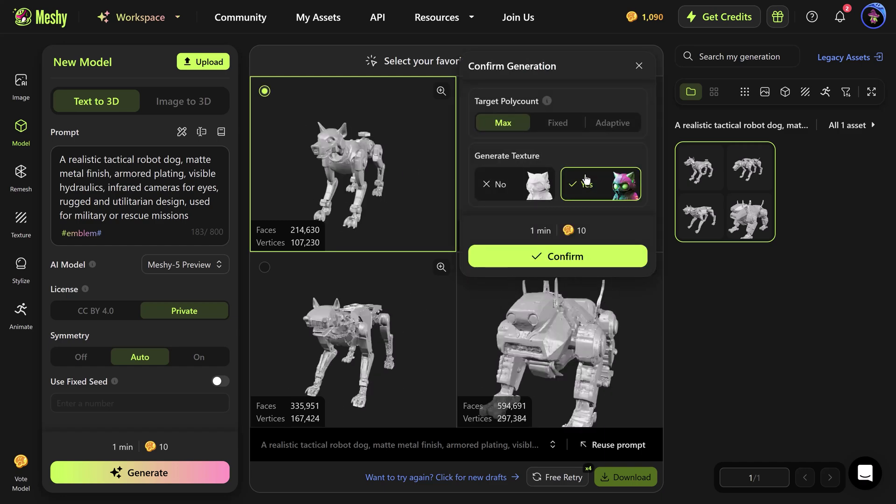
left_click(587, 257)
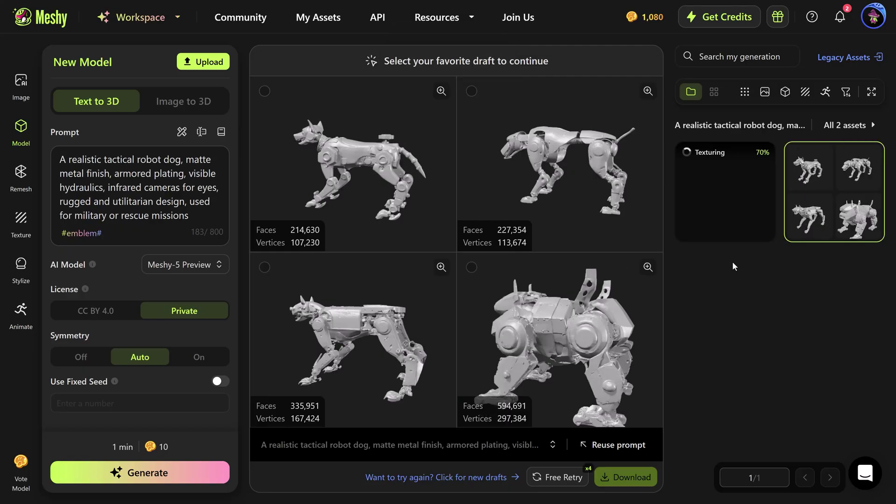
left_click(730, 195)
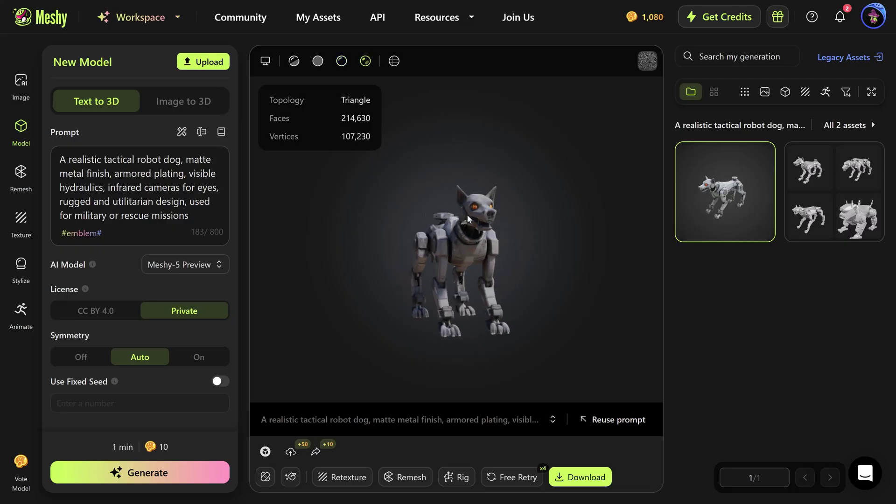
Download the robot dog as an OBJ file, then open the sci-fi cyborg scout model.
scroll(417, 228, "up", 3)
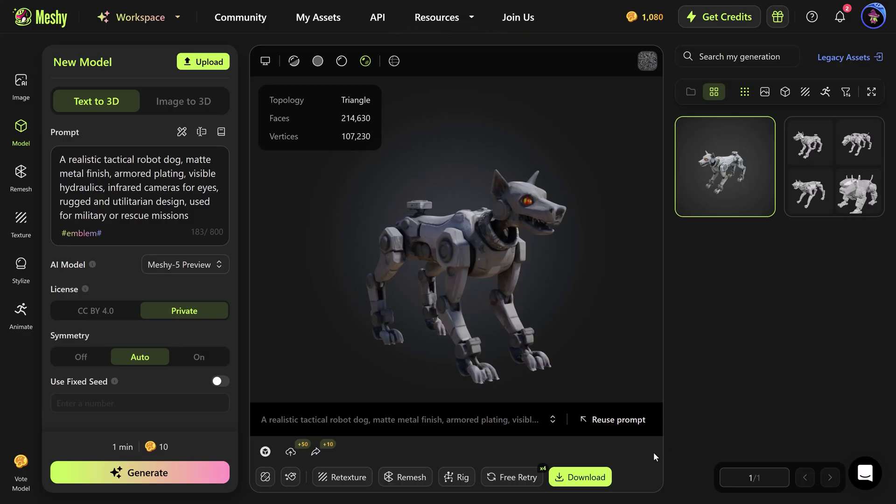
left_click(600, 476)
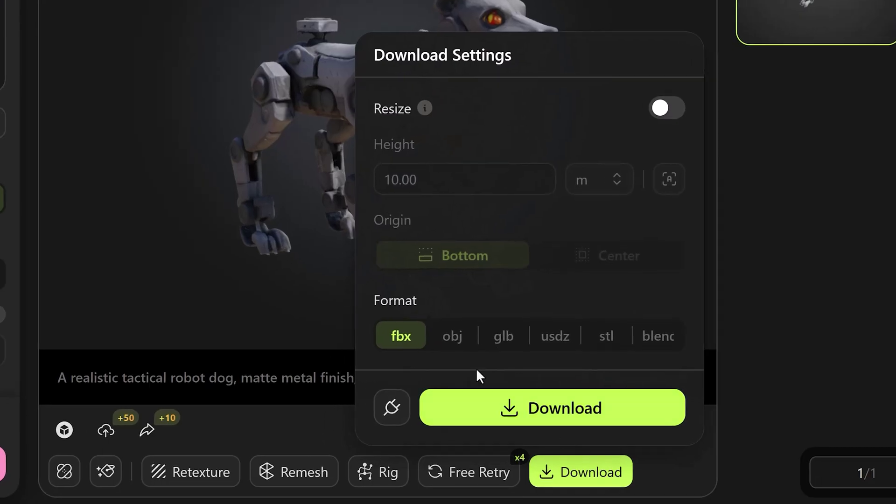
left_click(454, 346)
left_click(510, 409)
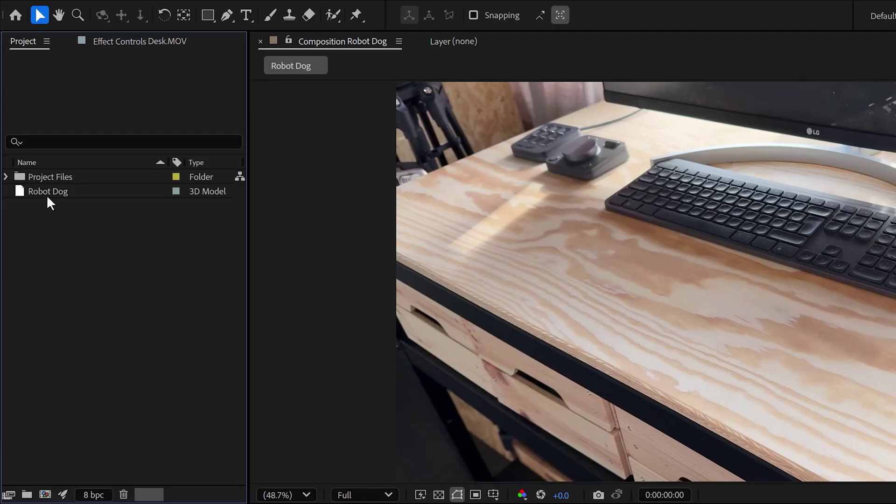
left_click(47, 194)
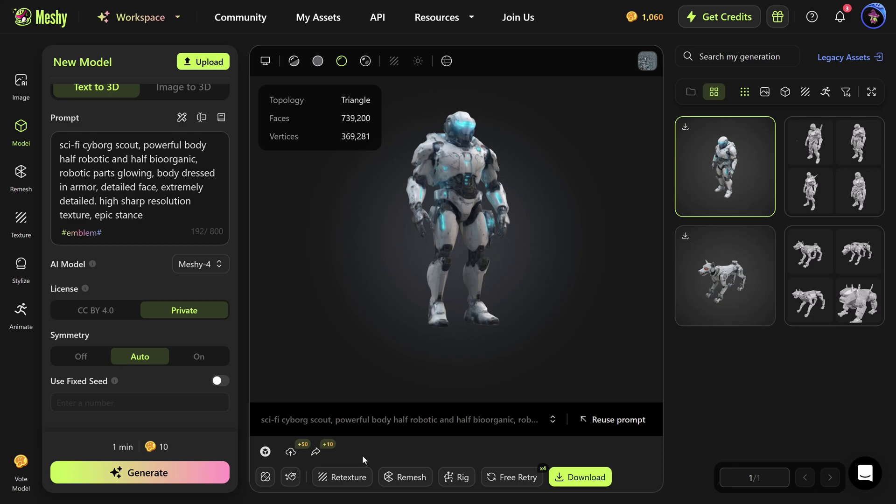
Lasso the cyborg scout's chest and retexture it with 'Glowing buttons, red, blue'.
left_click(266, 478)
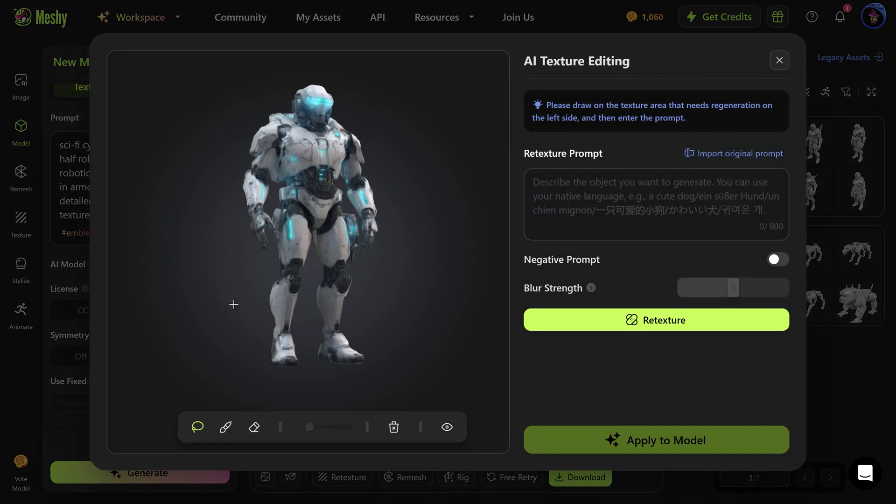
mouse_move(294, 133)
left_mouse_down()
mouse_move(299, 164)
mouse_move(343, 156)
mouse_move(320, 134)
mouse_move(292, 130)
left_mouse_up()
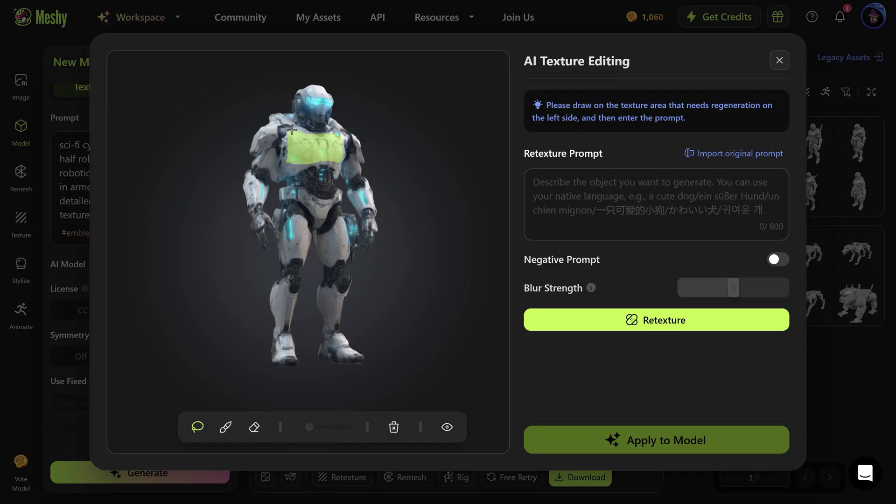
left_click(580, 196)
type("Glowing buttons, red, blue")
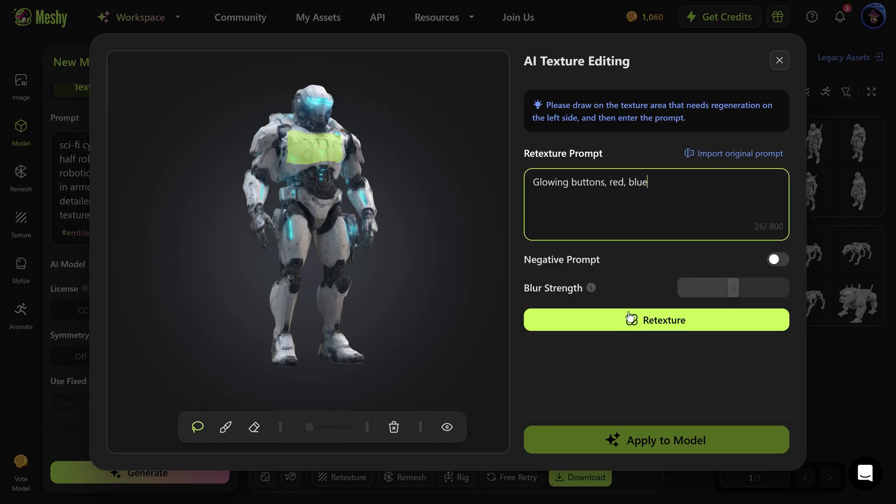
left_click(631, 319)
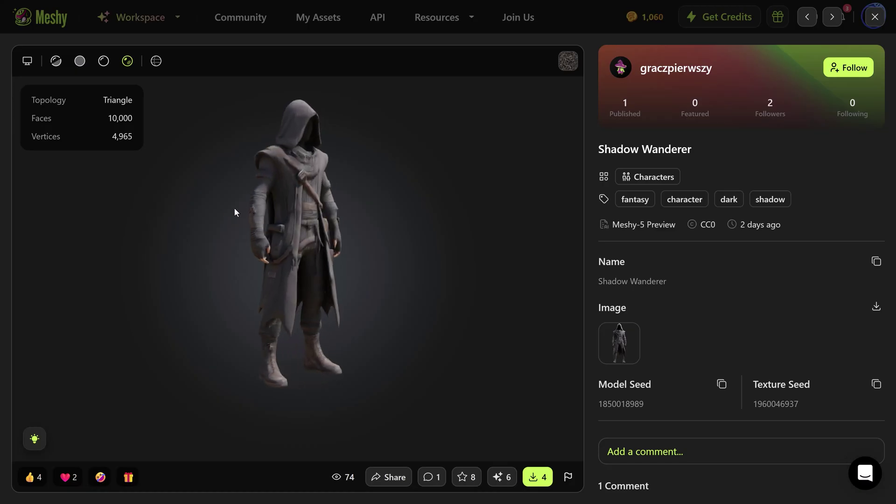
Orbit the Shadow Wanderer model, move to the next model, and browse Nature & Plants.
left_click_drag(235, 212, 618, 161)
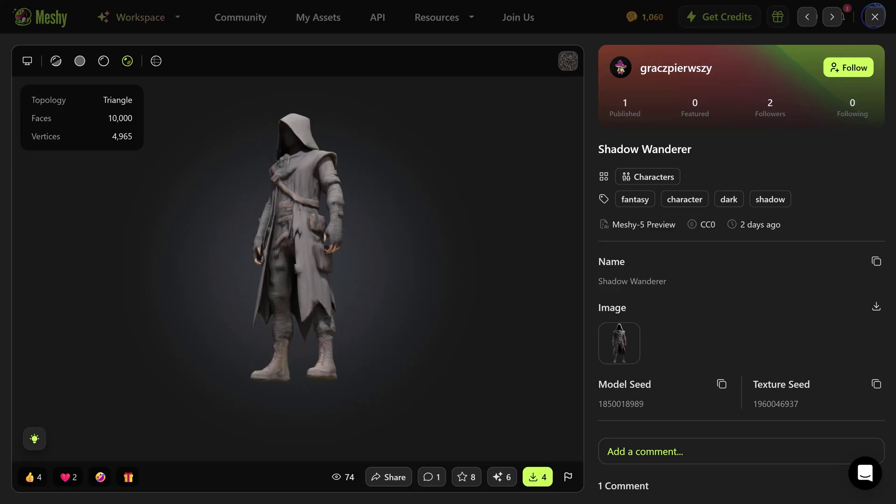
key("Right")
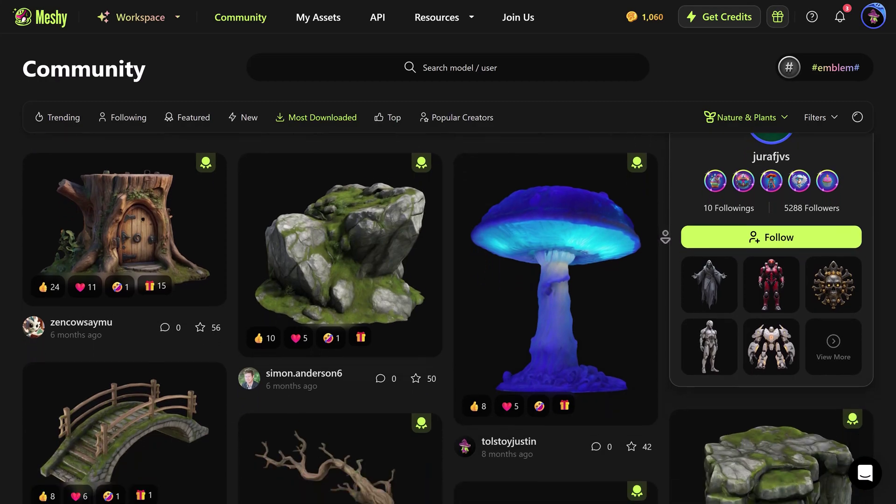
scroll(665, 237, "down", 8)
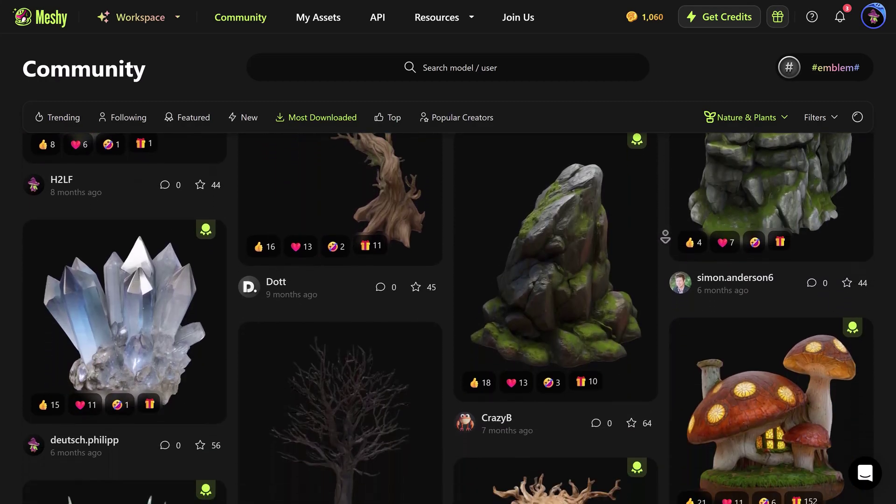
scroll(665, 237, "down", 8)
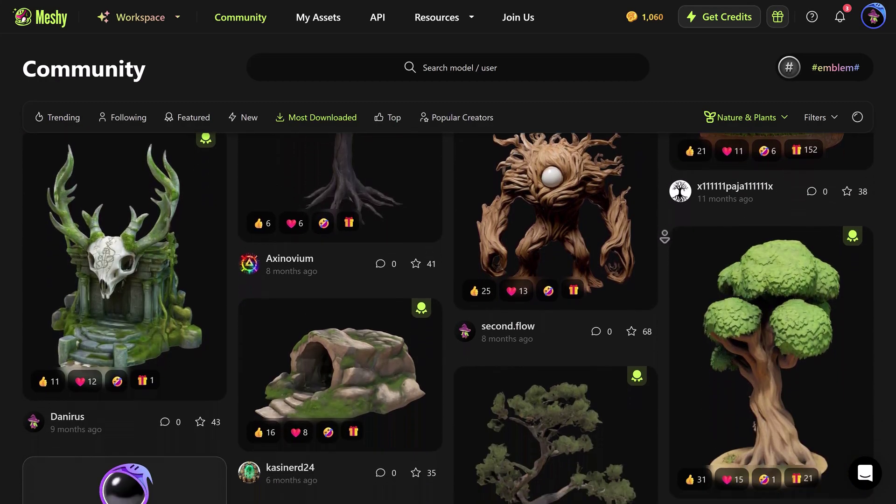
scroll(665, 237, "down", 8)
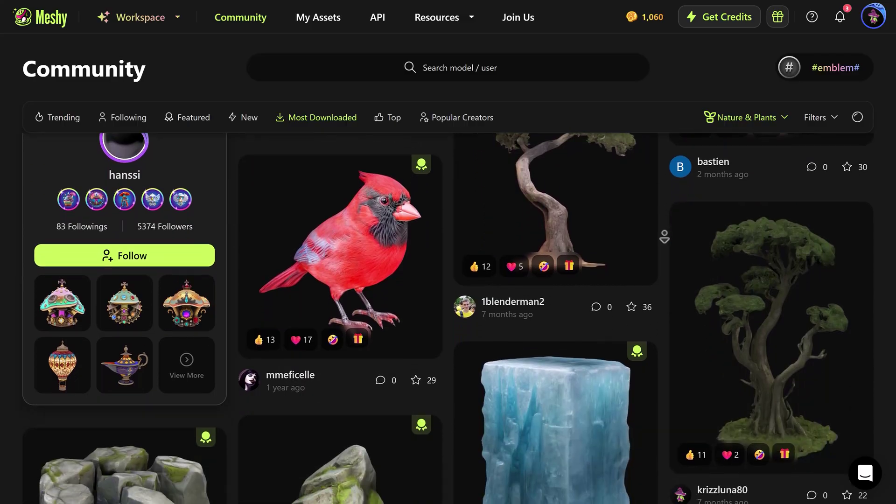
scroll(665, 238, "down", 5)
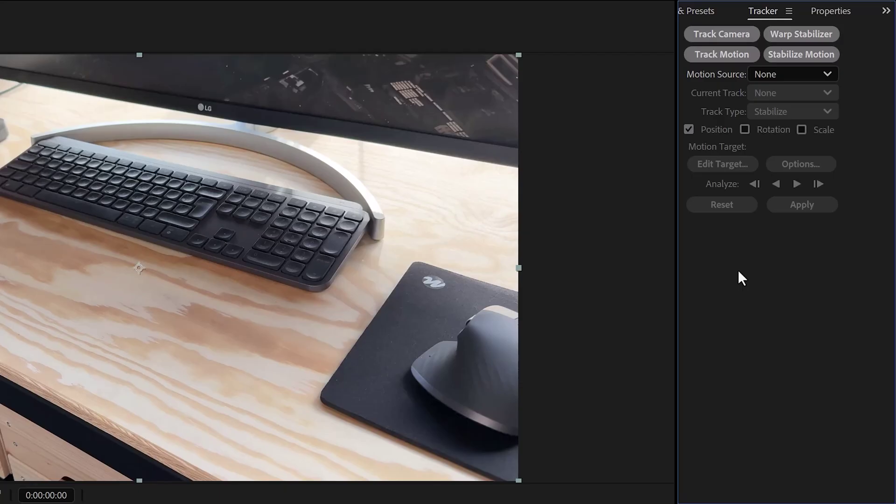
Camera-track the desk footage and create a solid and camera at the desk target.
left_click(717, 35)
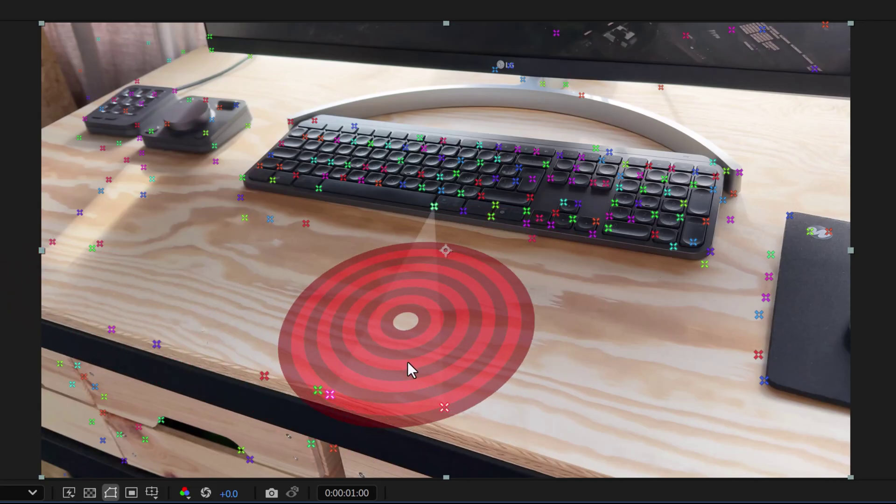
right_click(405, 325)
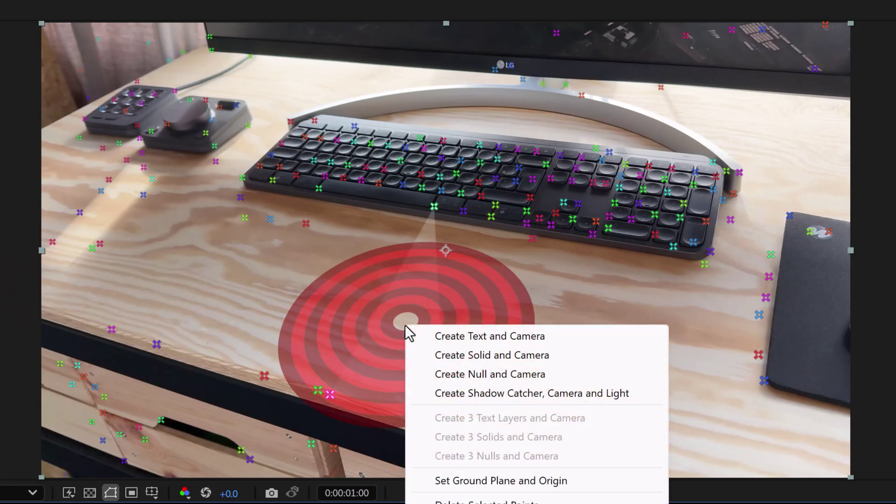
left_click(477, 359)
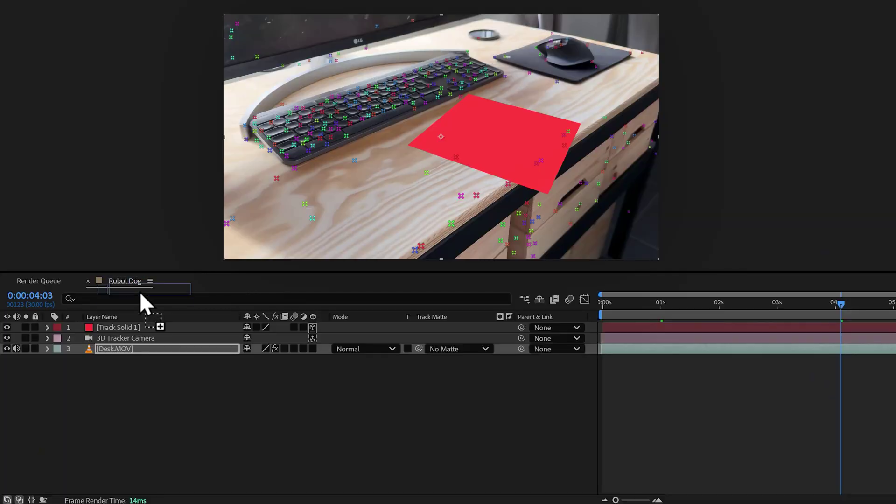
Add Robot Dog to the comp and paste Track Solid 1's Position onto it.
left_click_drag(138, 325, 138, 326)
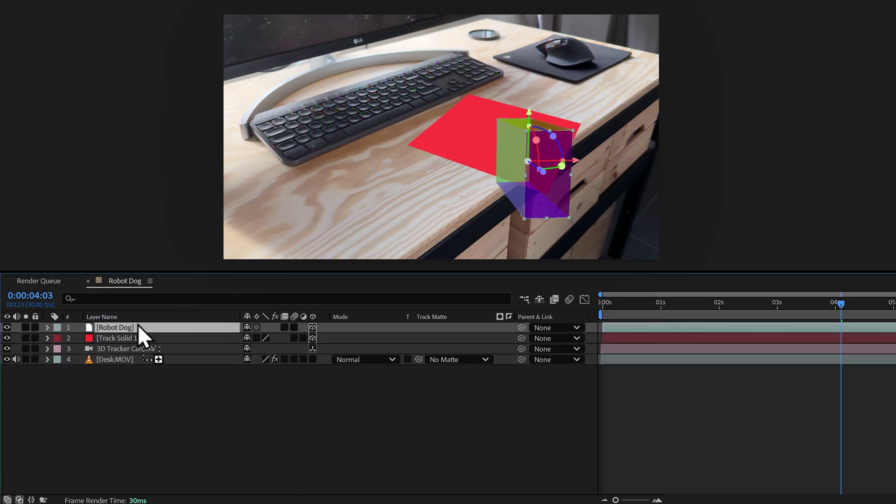
left_click(47, 338)
left_click(60, 348)
left_click(102, 370)
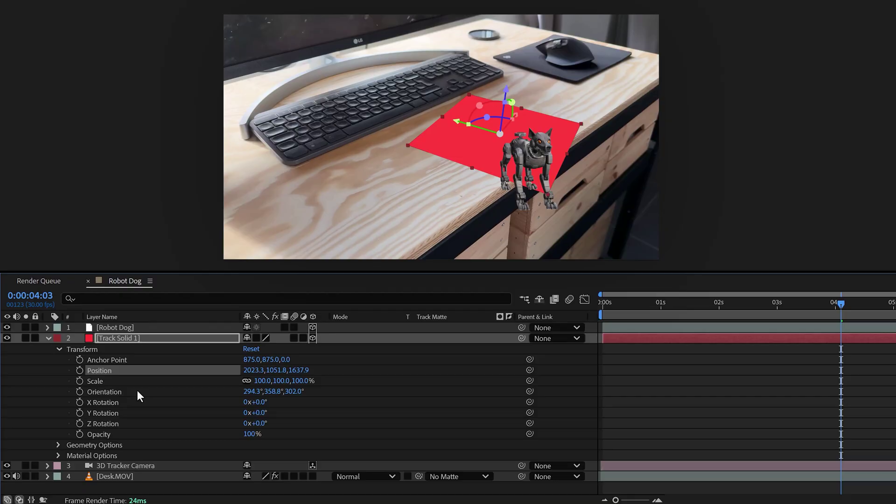
left_click(48, 326)
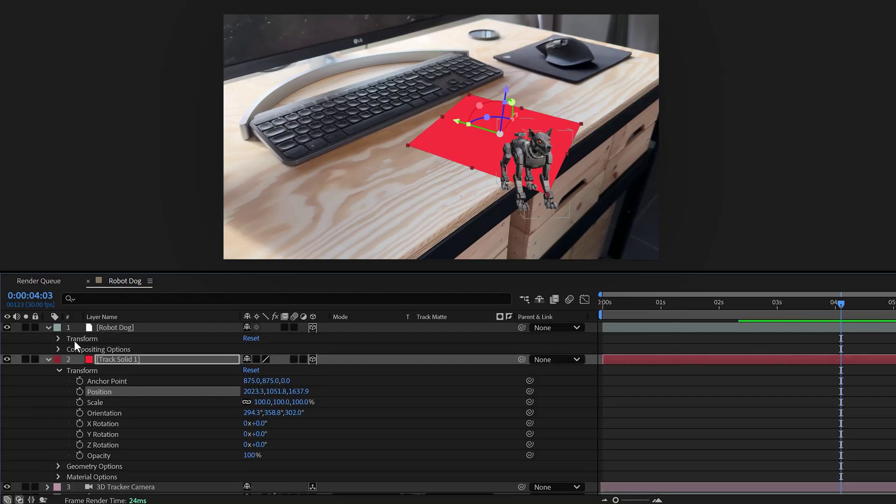
left_click(59, 338)
left_click(100, 360)
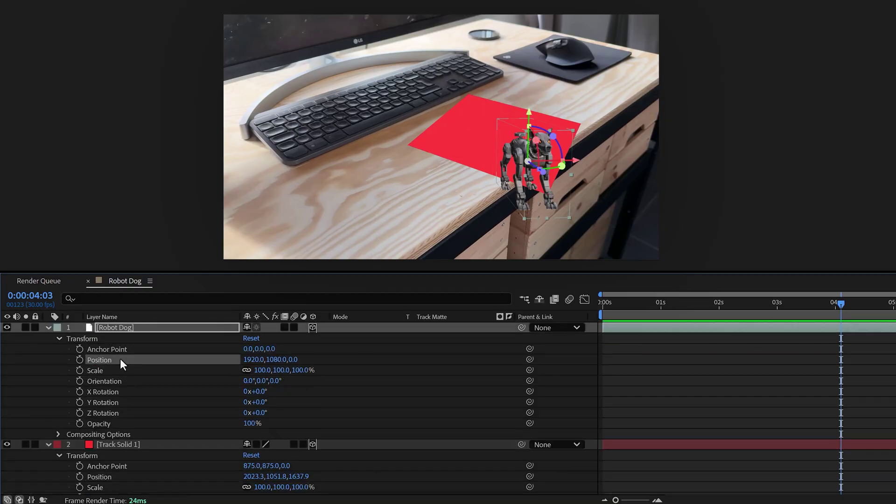
key("ctrl+v")
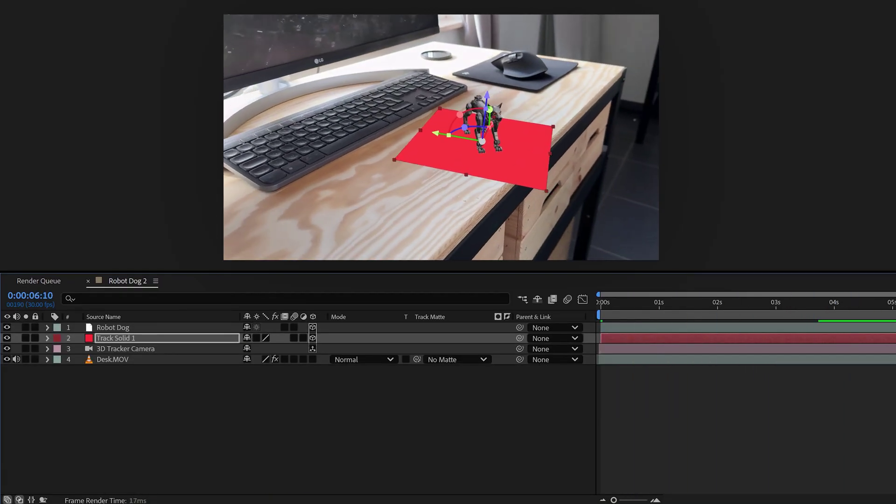
left_click_drag(800, 301, 684, 301)
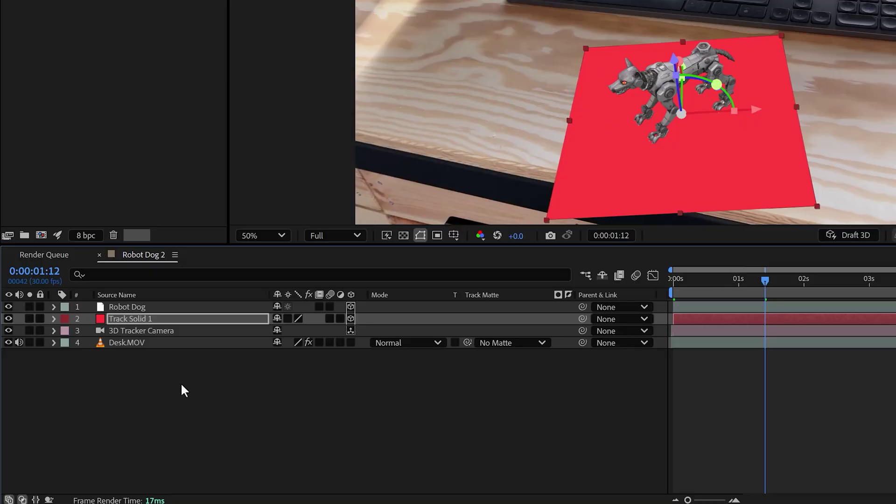
Set Track Solid 1's Accepts Shadows to Only so it just catches shadows.
left_click(54, 319)
left_click(65, 356)
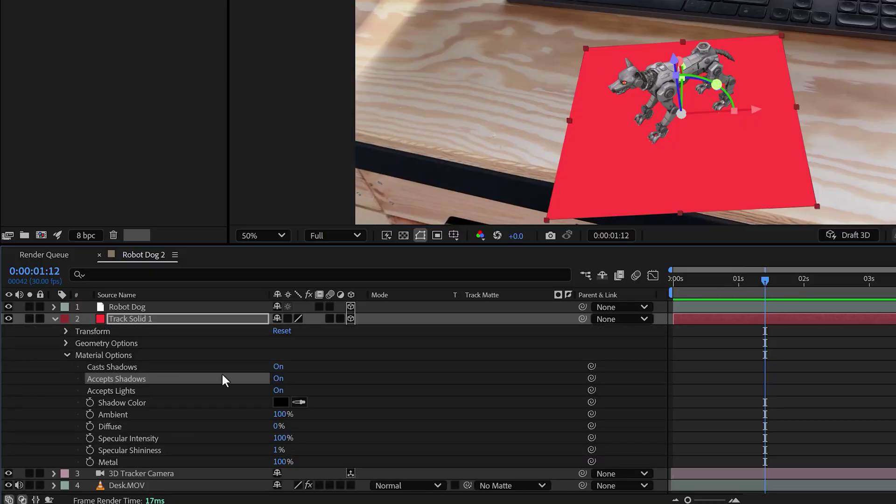
left_click(281, 381)
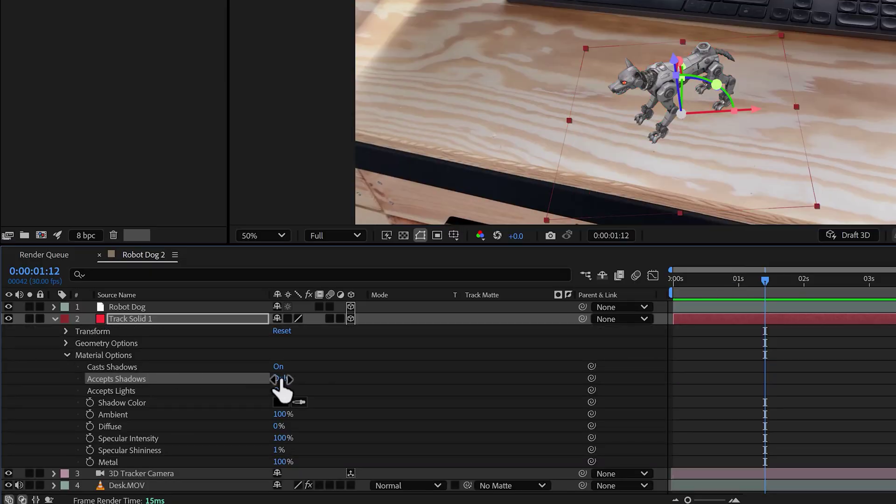
Add a new Environment light that casts shadows to the composition.
right_click(311, 319)
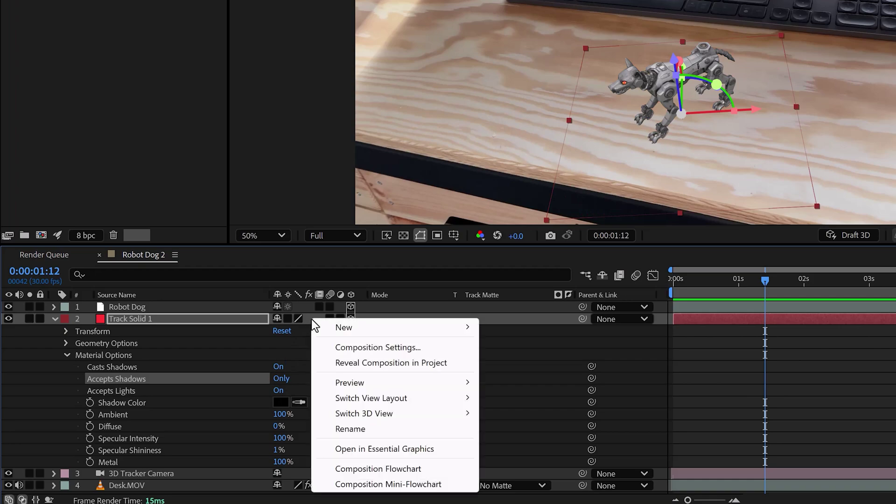
mouse_move(358, 328)
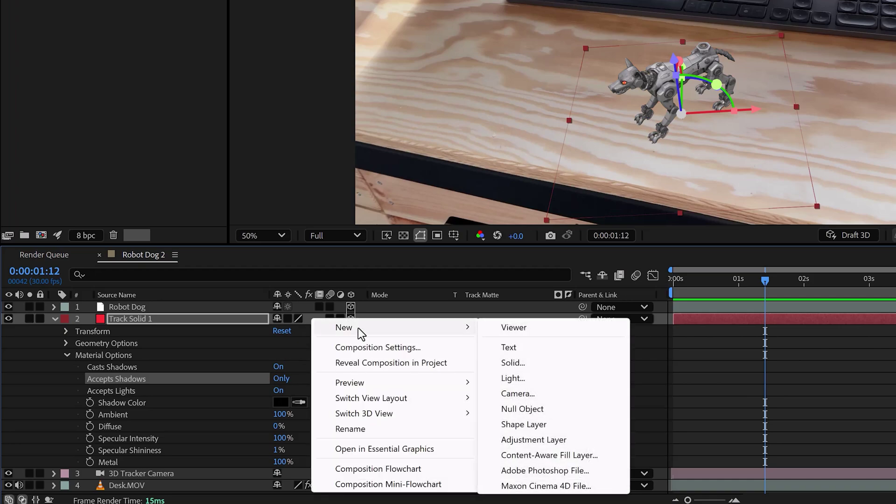
left_click(512, 378)
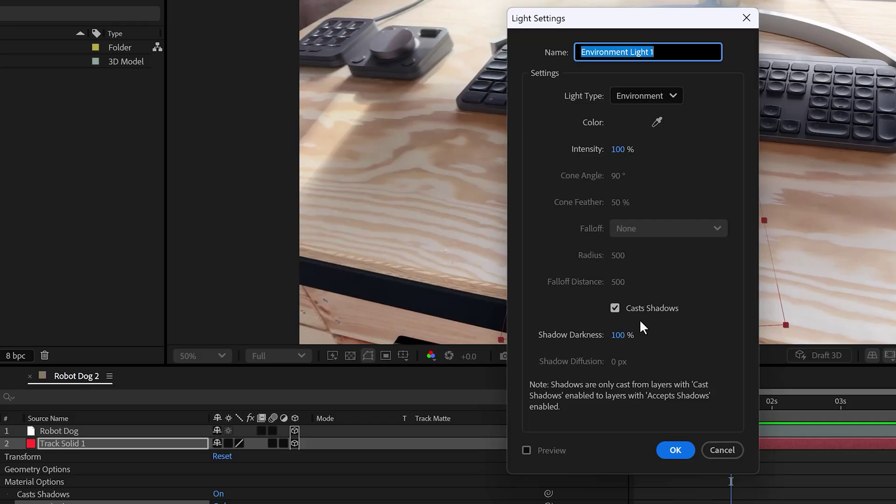
Rotate the environment light, raise its intensity to about 191%, and set 40% shadow darkness.
left_click(675, 450)
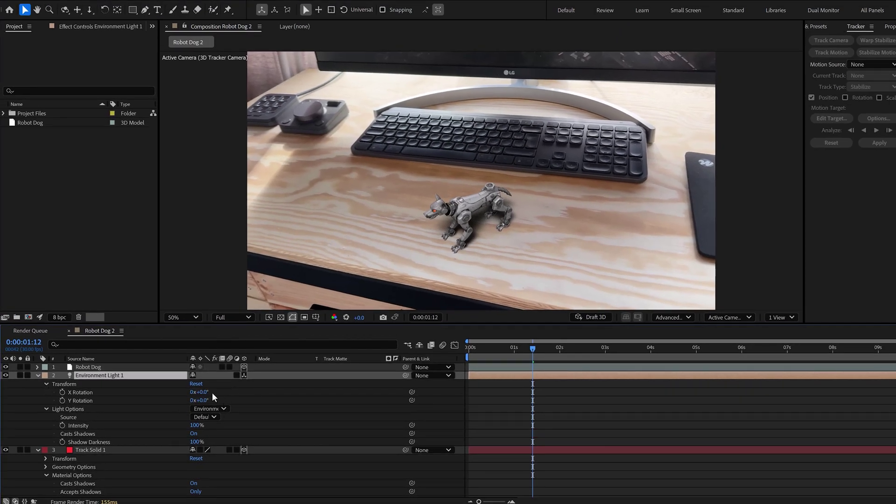
mouse_move(201, 392)
left_mouse_down()
mouse_move(254, 397)
mouse_move(170, 398)
mouse_move(188, 402)
left_mouse_up()
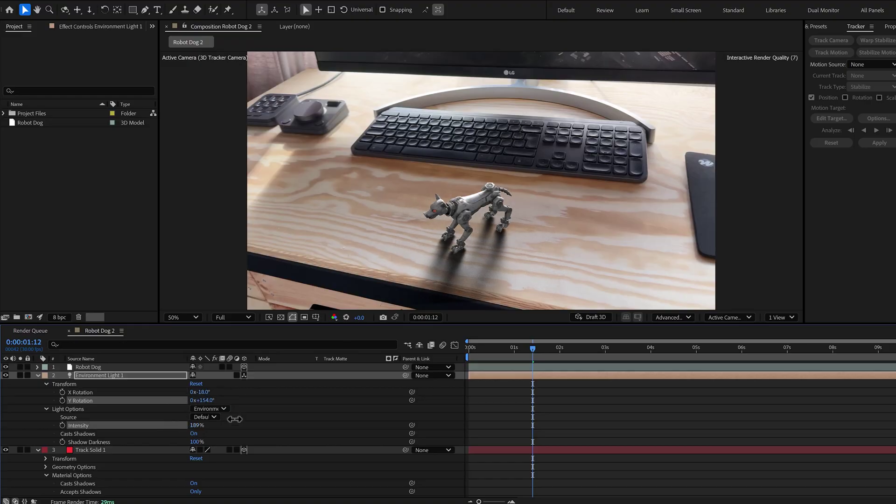
left_click_drag(198, 442, 112, 444)
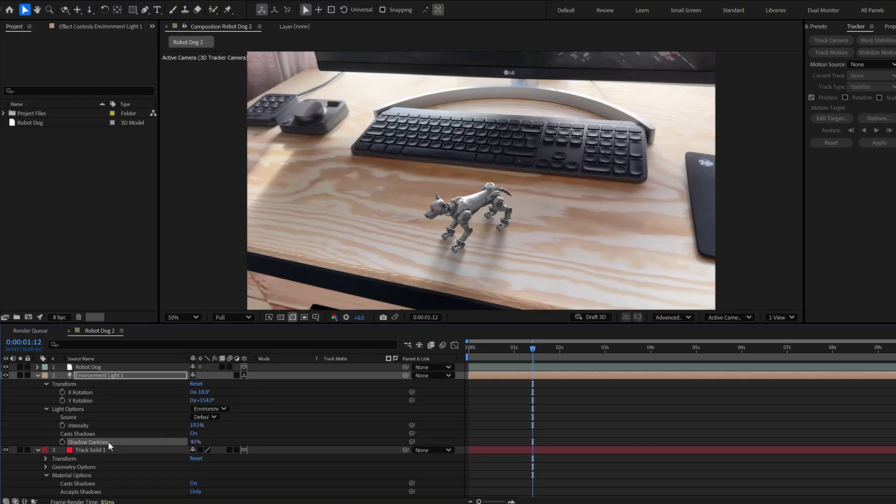
Set Track Solid 1's shadow colour to dark brown 744B00.
scroll(112, 444, "down", 3)
left_click(195, 435)
left_click(687, 285)
left_click(677, 242)
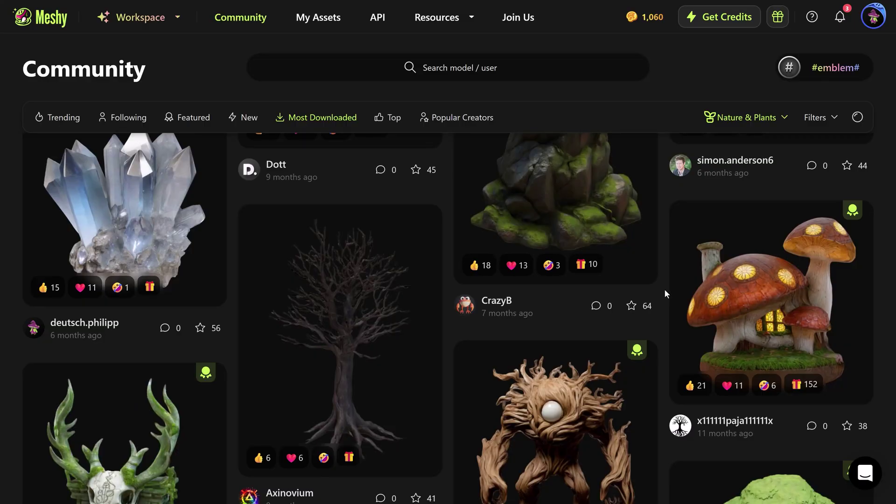
Remix the moss-covered mushroom house card's prompt into a new Text to 3D model.
mouse_move(743, 331)
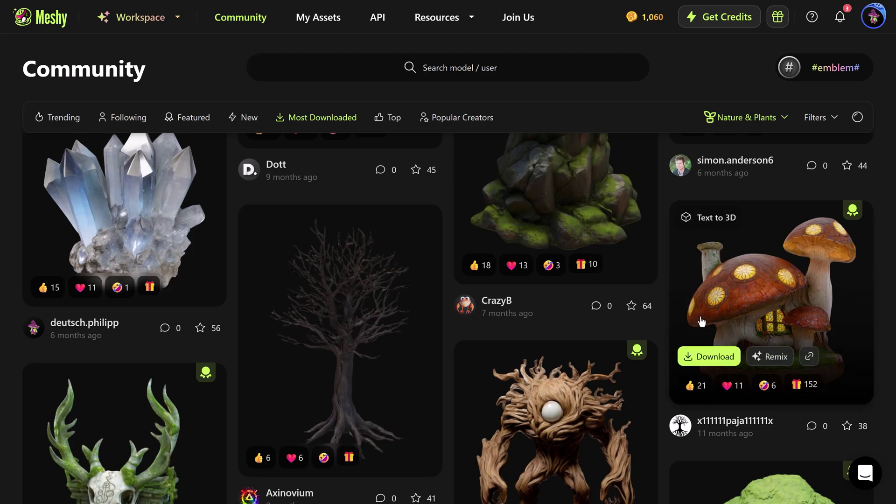
left_click(772, 357)
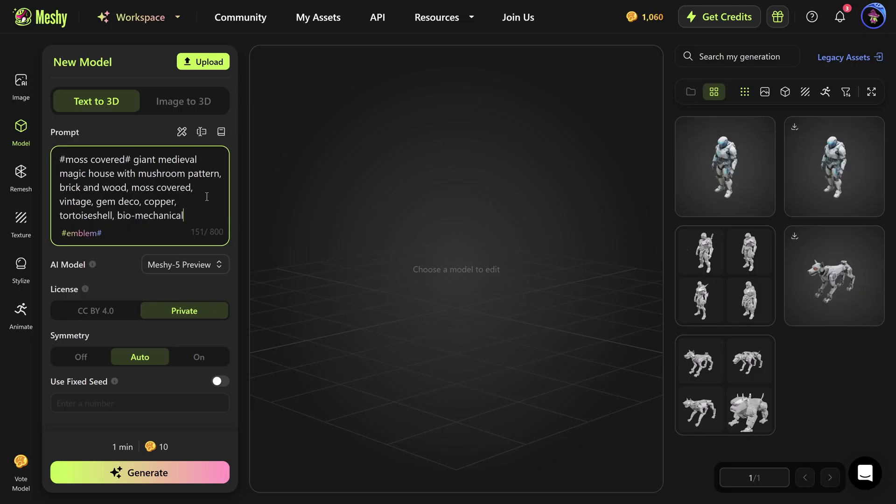
Append 'cute chimney' to the prompt and generate a textured house from the first draft.
type("cute chim")
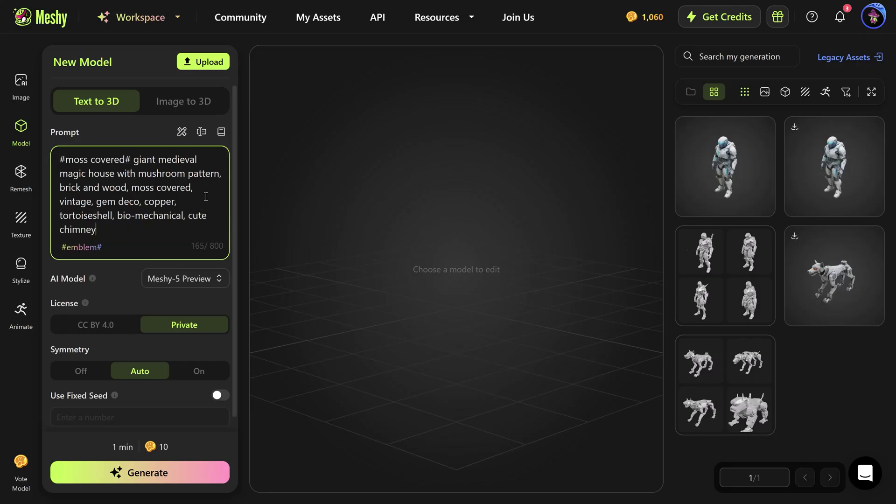
type("ney")
left_click(177, 474)
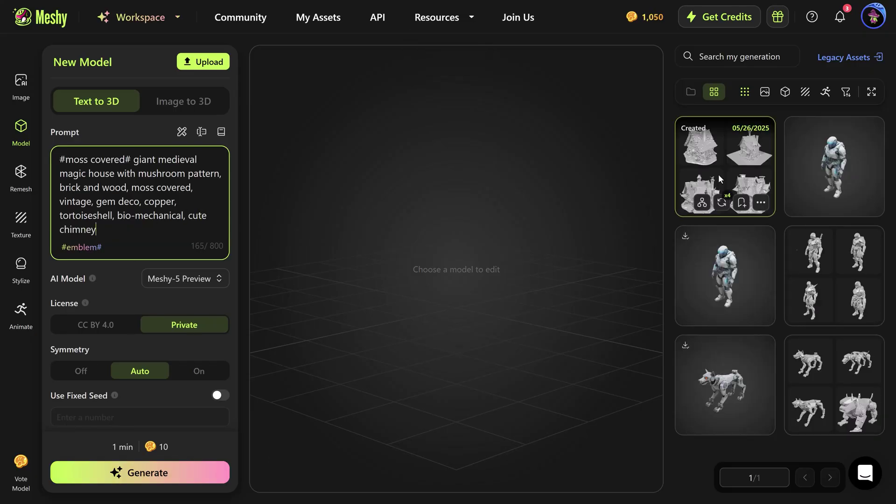
left_click(373, 141)
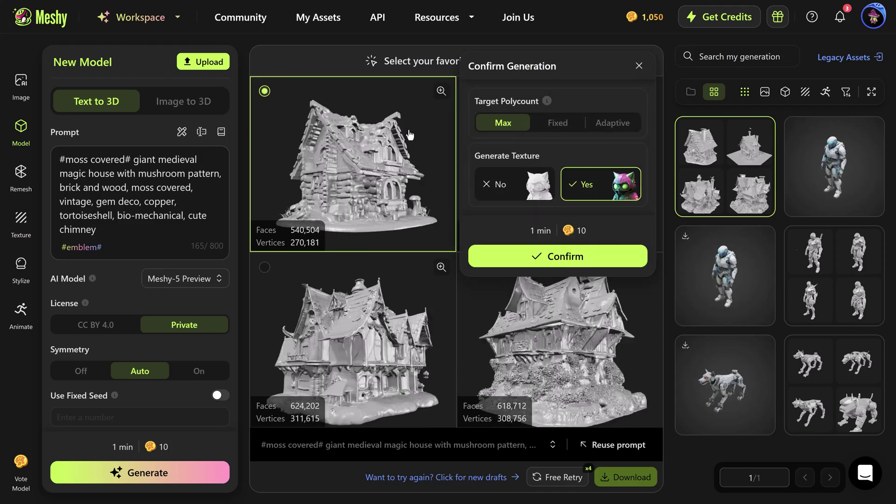
left_click(586, 256)
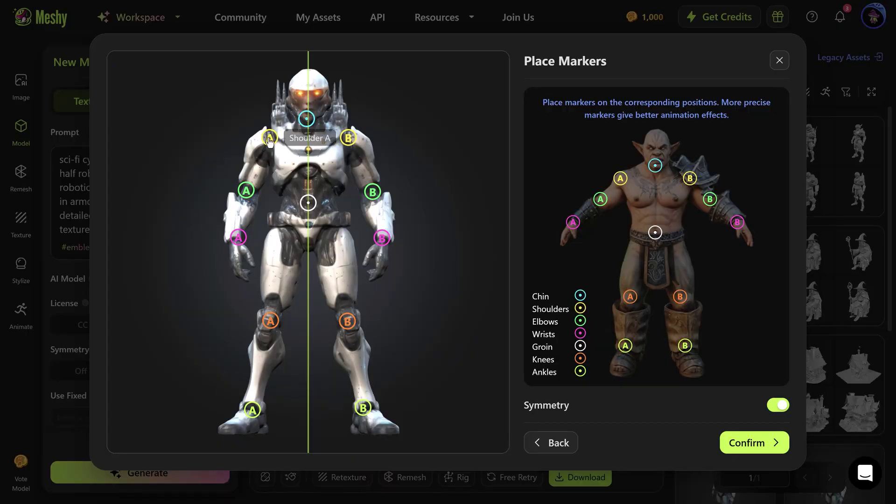
Place the shoulder, groin and wrist markers on the cyborg robot and rig it.
left_click_drag(270, 140, 265, 146)
left_click_drag(307, 118, 308, 120)
left_click_drag(309, 203, 308, 212)
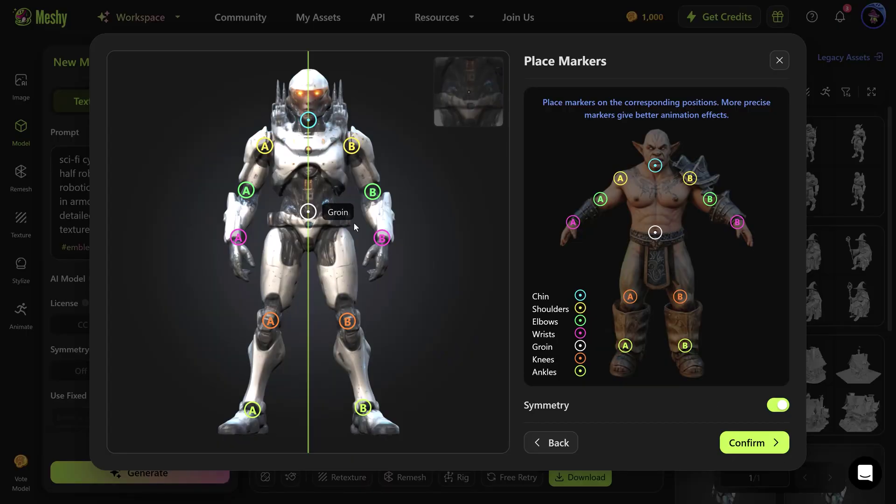
left_click_drag(382, 238, 381, 241)
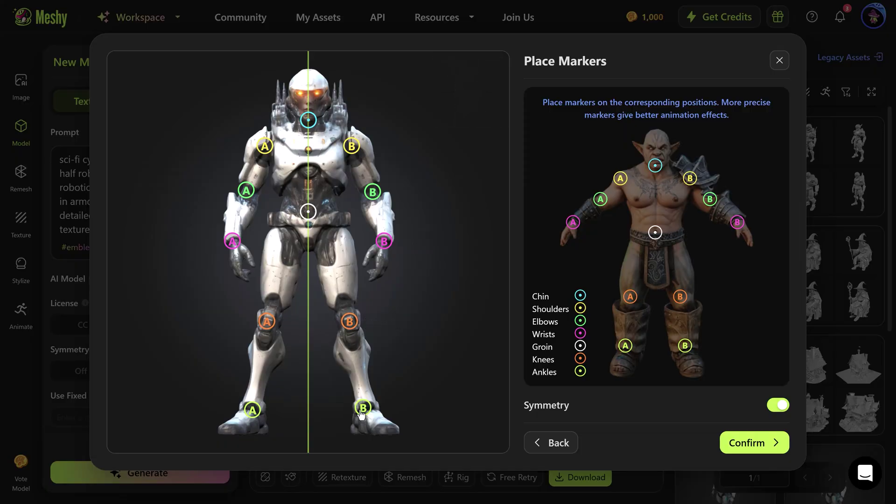
left_click(729, 443)
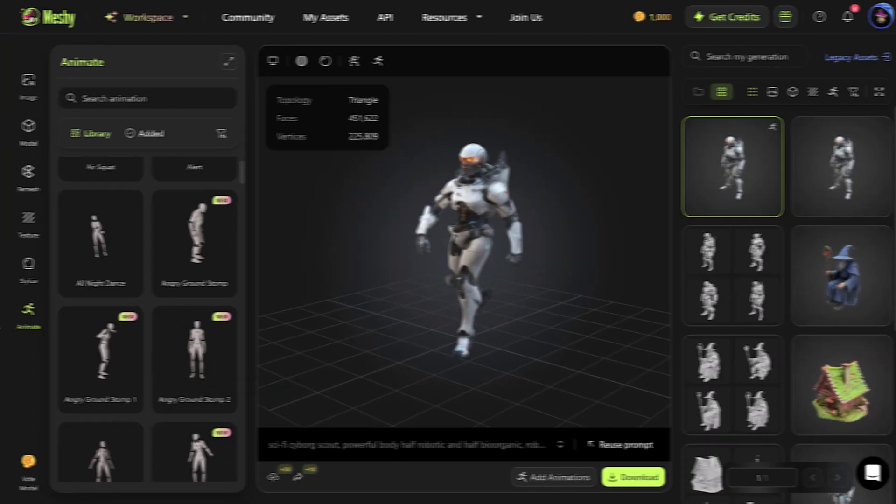
Browse the Animate library while the rigged robot previews a motion.
scroll(140, 318, "down", 2)
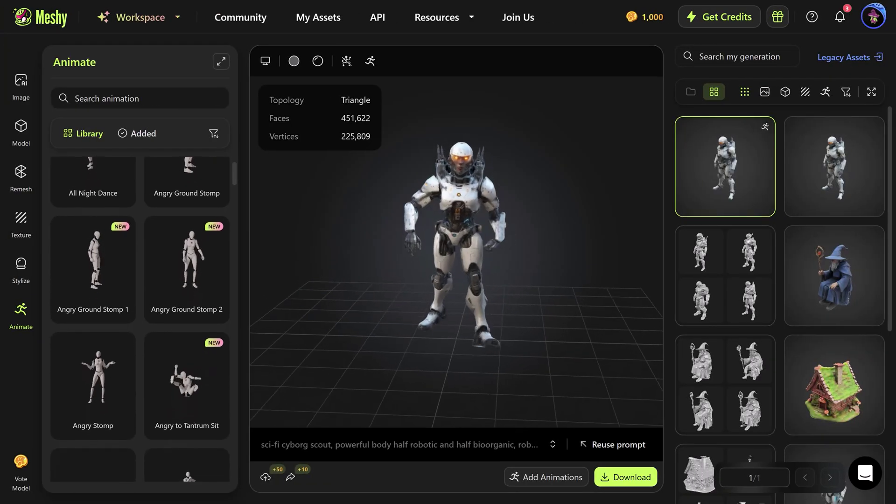
scroll(140, 318, "down", 2)
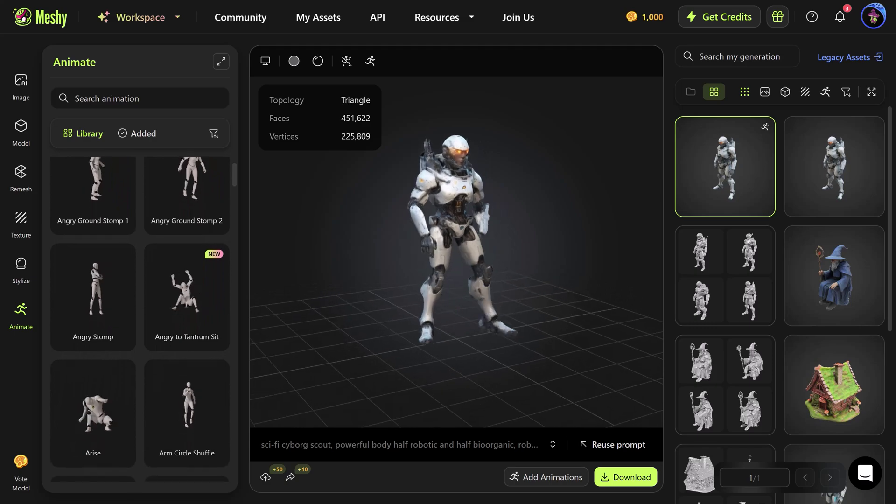
scroll(140, 317, "down", 2)
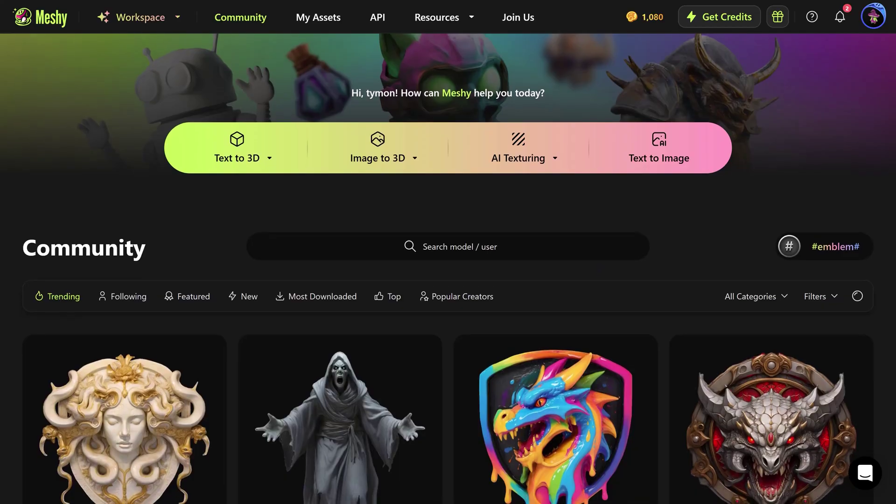
scroll(448, 280, "down", 4)
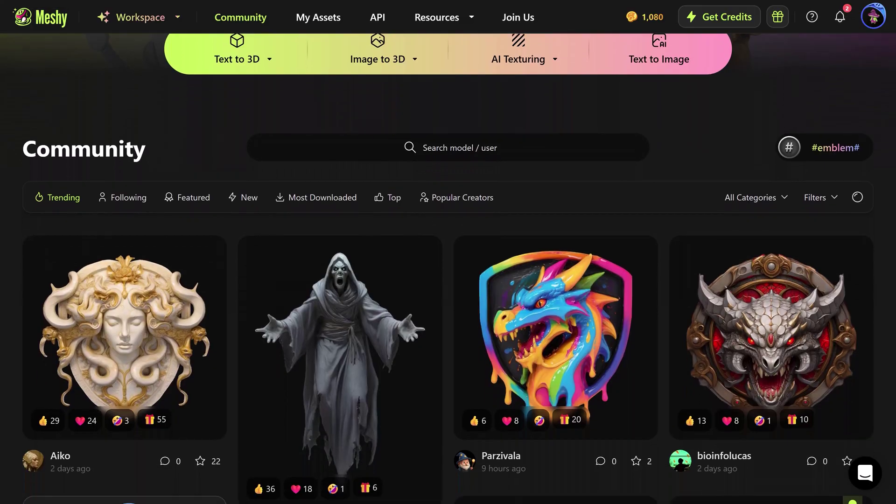
scroll(448, 317, "down", 8)
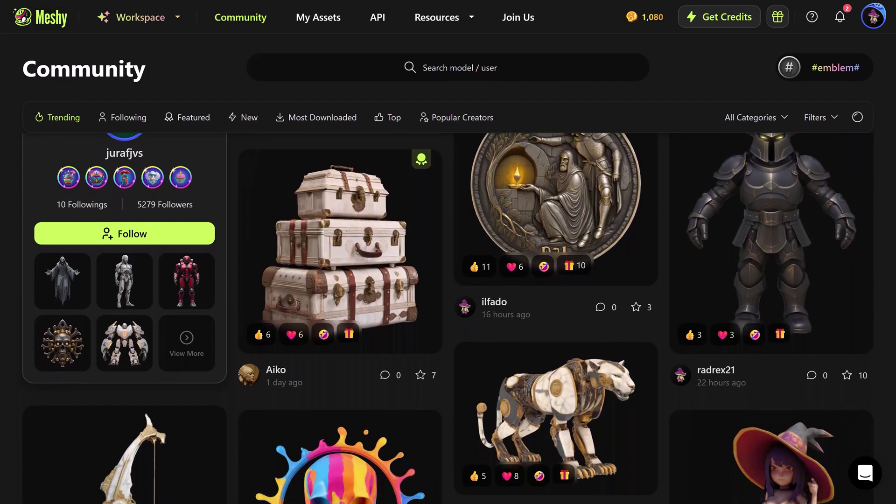
scroll(448, 317, "down", 8)
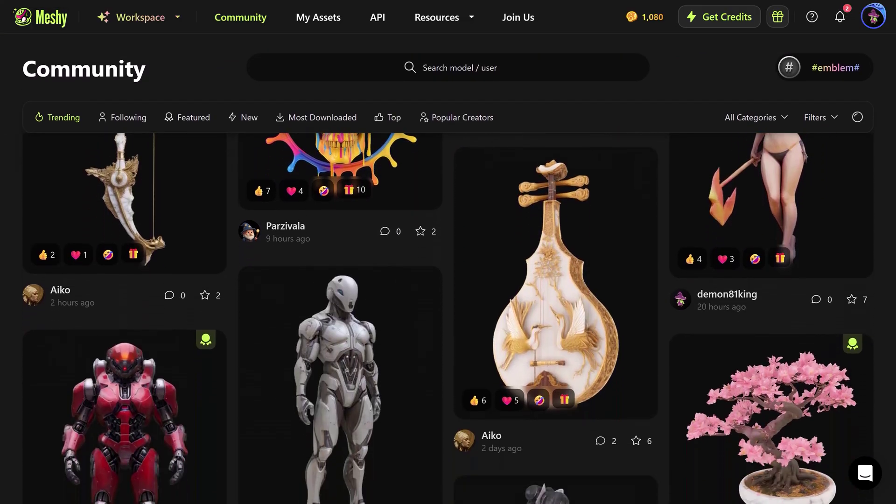
scroll(448, 318, "down", 1)
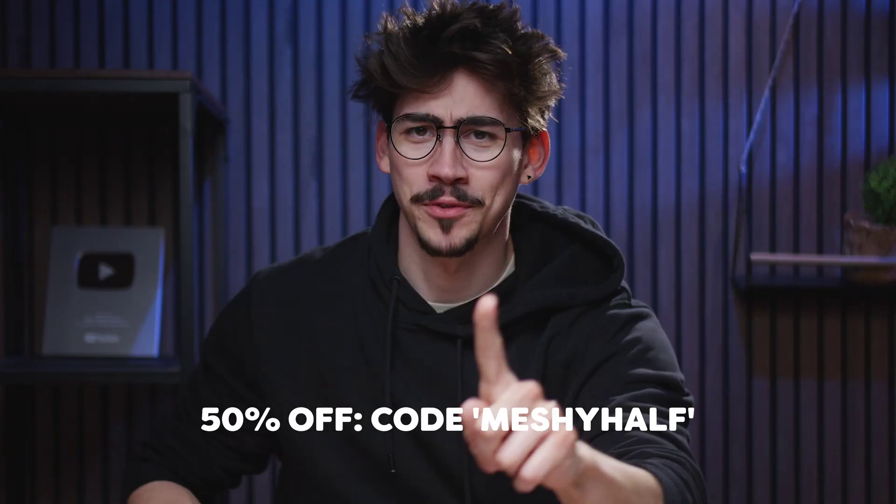